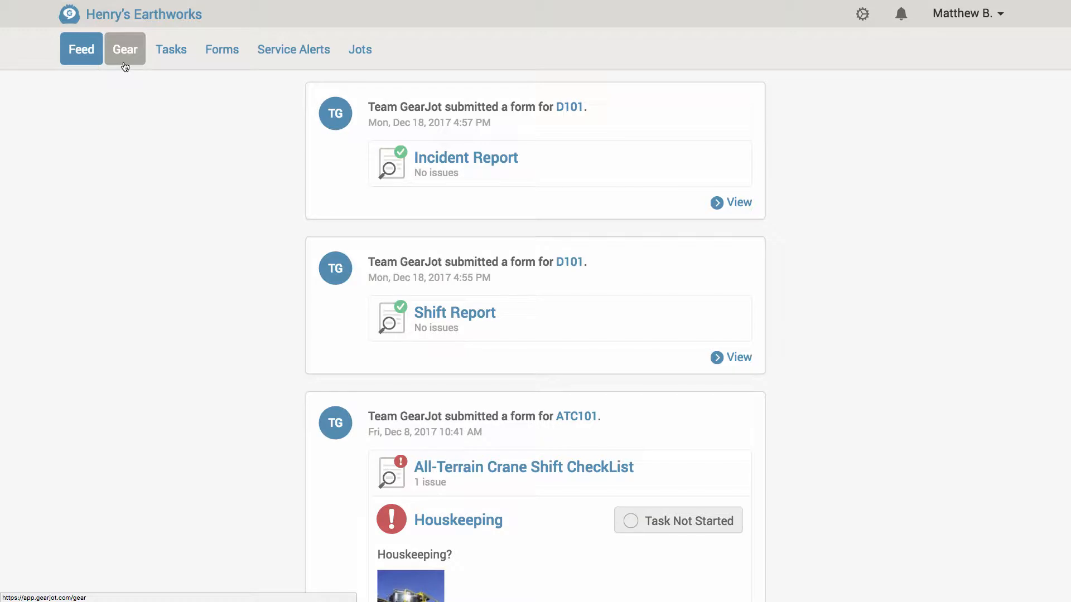
# - Filter the gear list to show only equipment of type Dozer made by Caterpillar
pyautogui.click(125, 67)
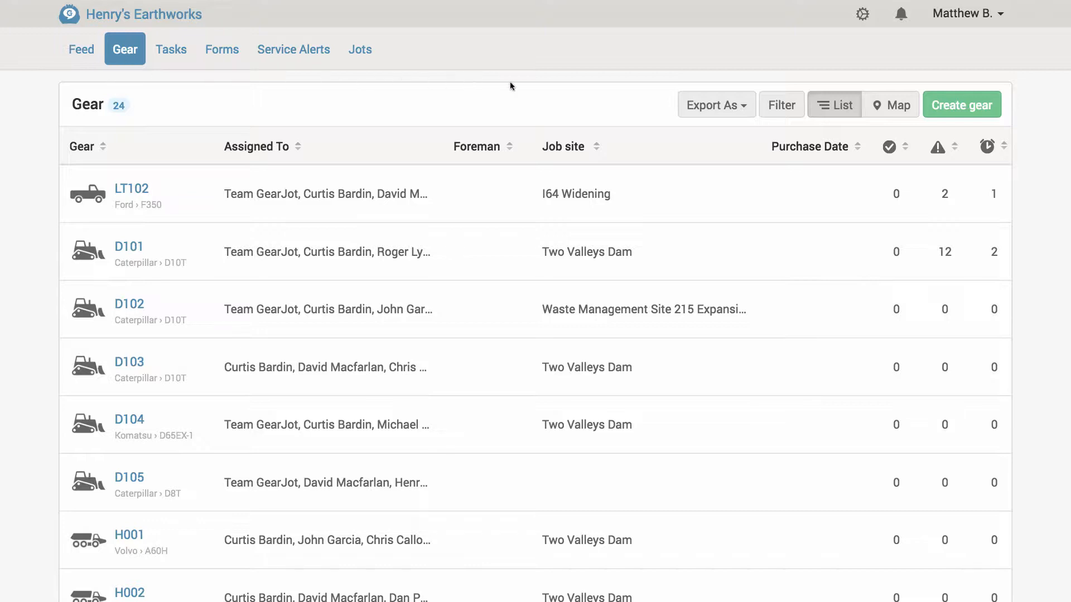
pyautogui.click(782, 115)
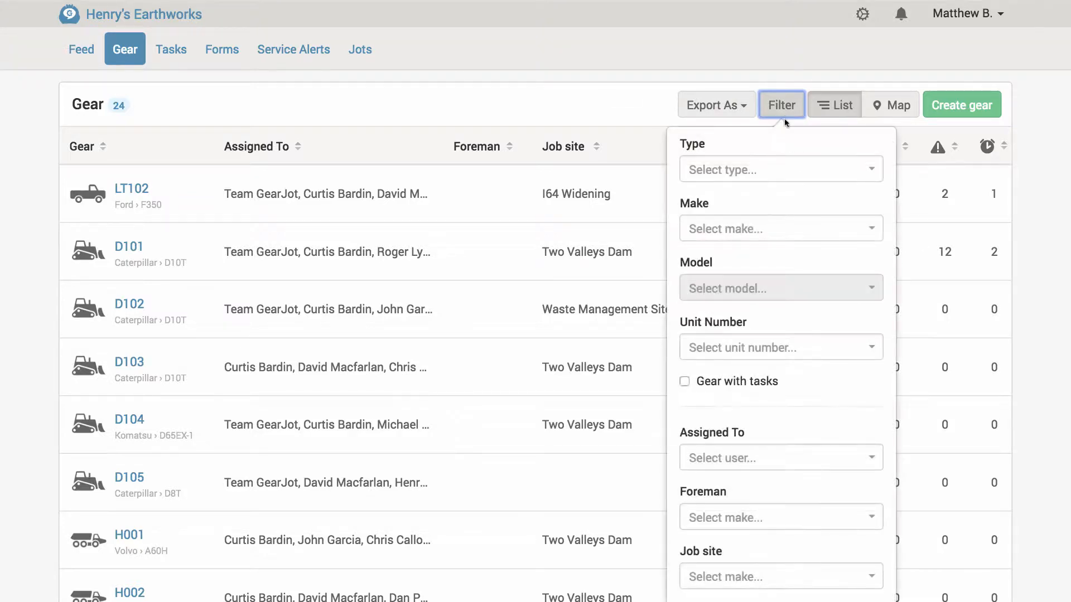
pyautogui.click(802, 173)
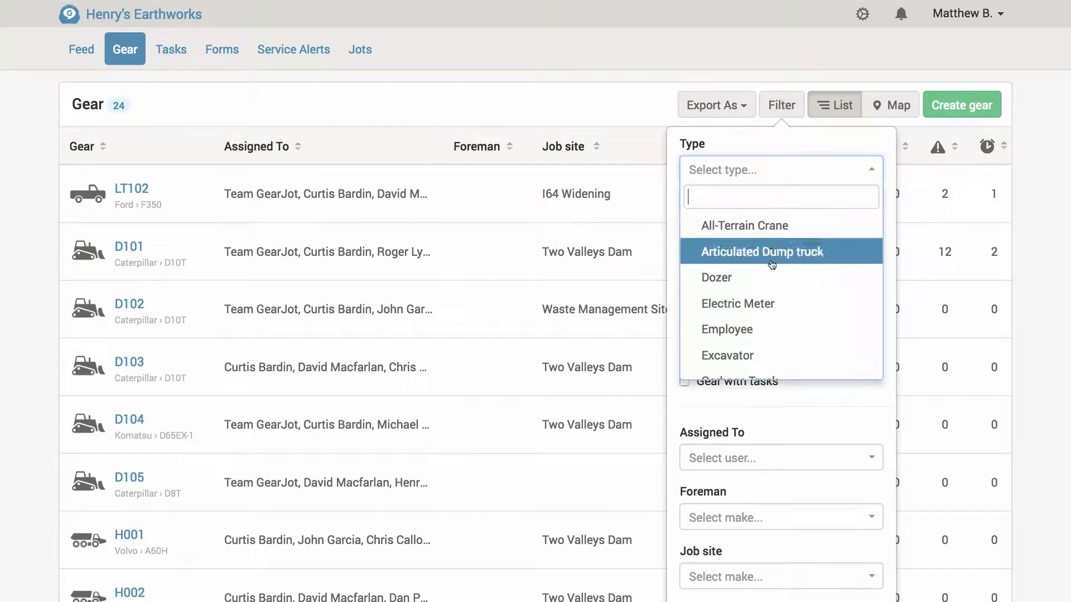
pyautogui.click(769, 275)
pyautogui.click(809, 228)
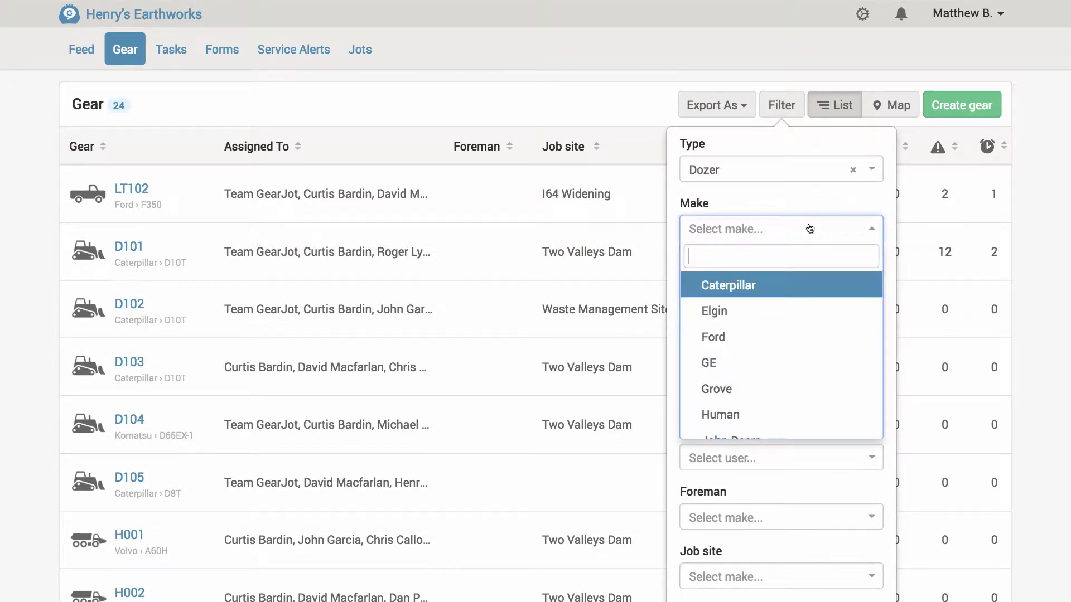
pyautogui.click(768, 283)
pyautogui.scroll(-3, 773, 310)
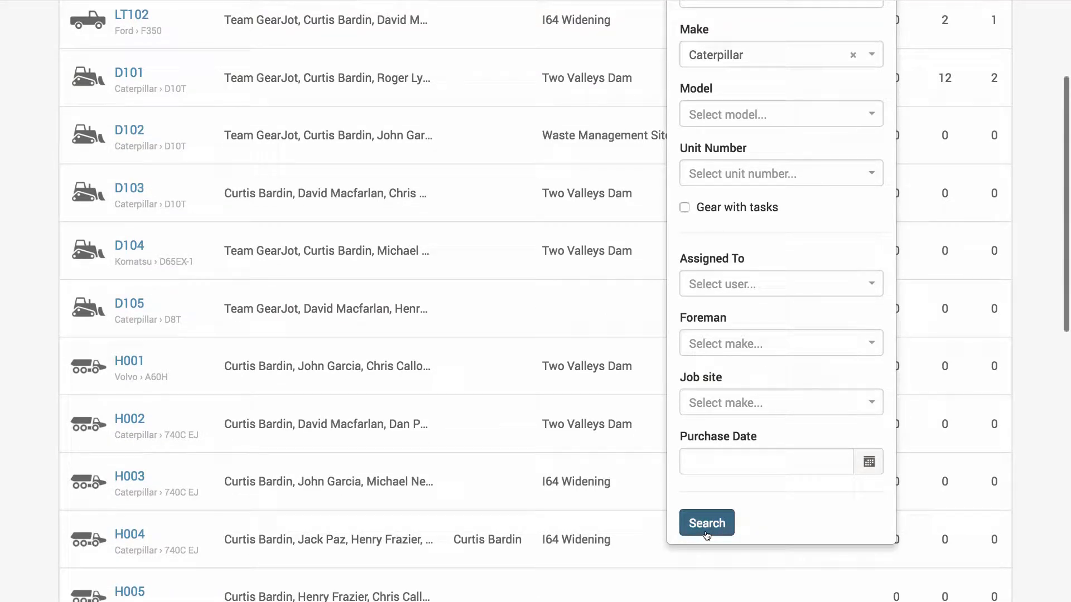
pyautogui.click(706, 524)
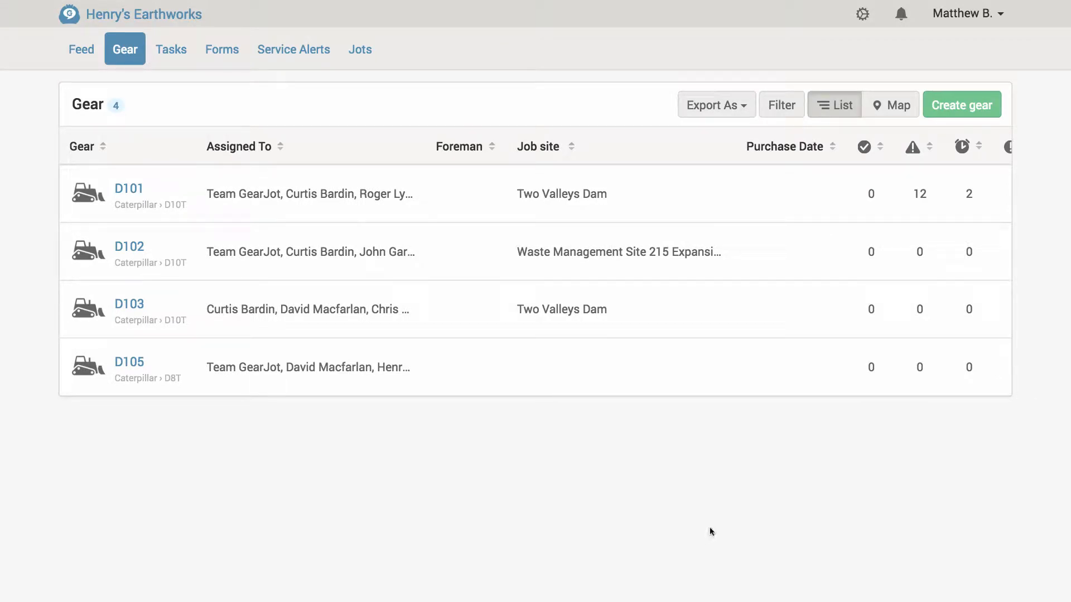
# - View the gear locations on the map, return to the list and check the available export formats
pyautogui.click(888, 117)
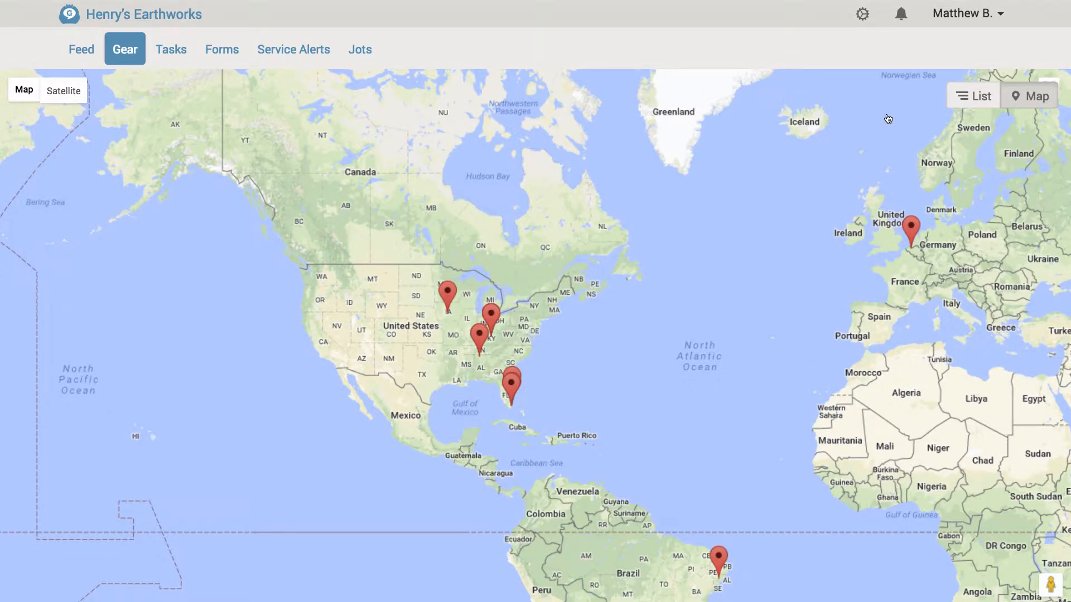
pyautogui.click(957, 108)
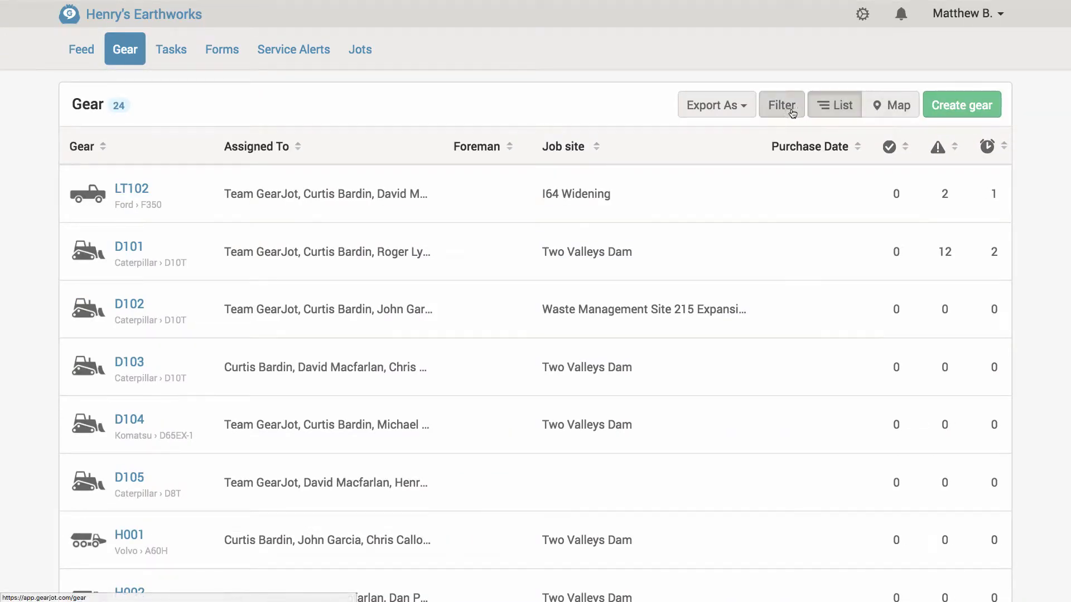
pyautogui.click(718, 105)
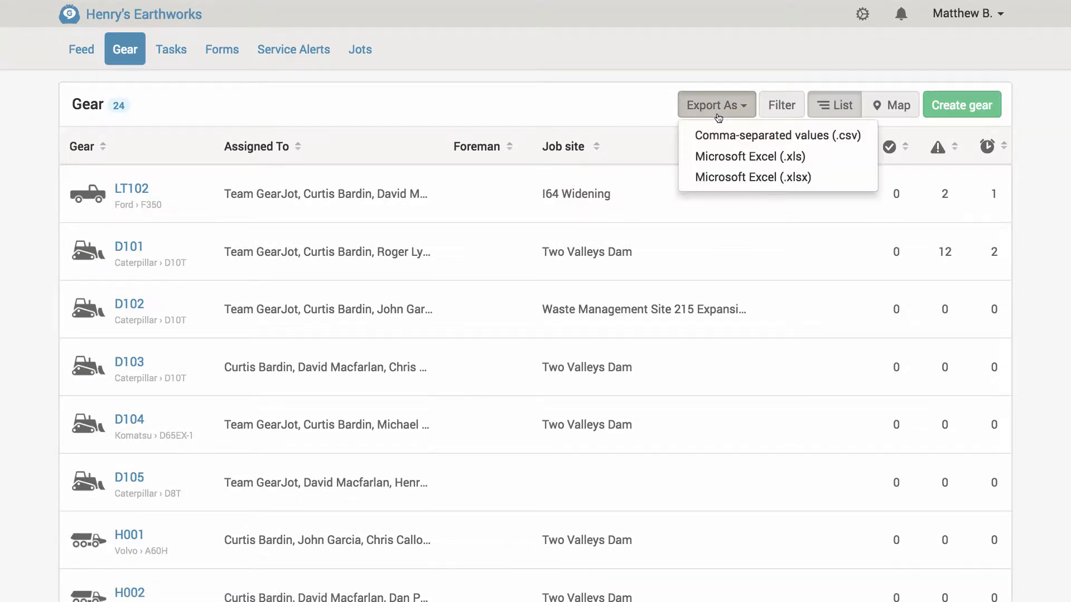
pyautogui.click(826, 161)
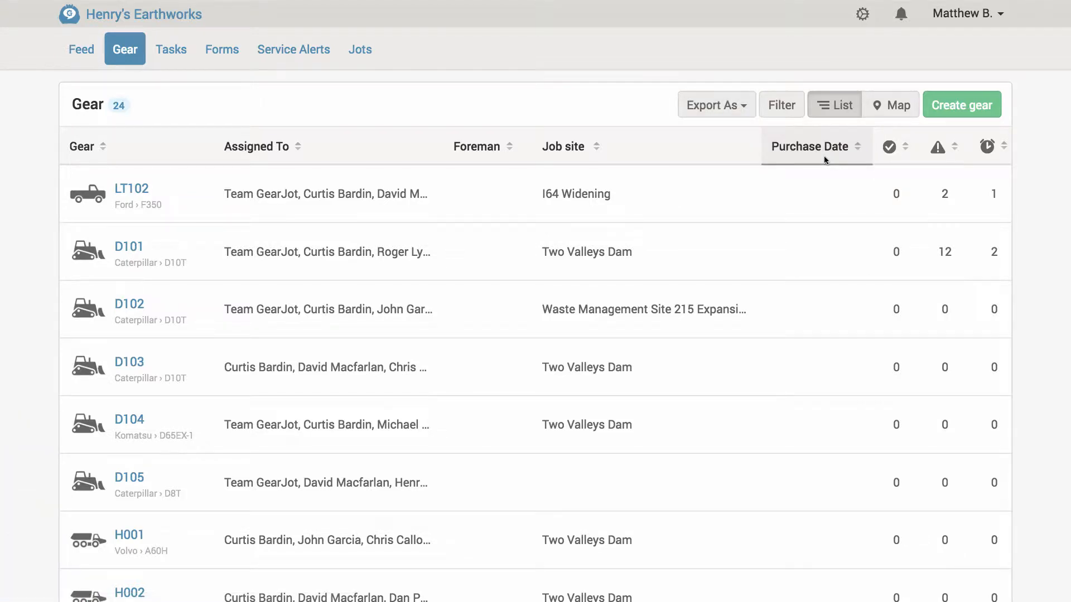
# - Start a new gear record and link it to the VisonLink Connection telematics provider and unit D8T (KPZ03827)
pyautogui.click(968, 118)
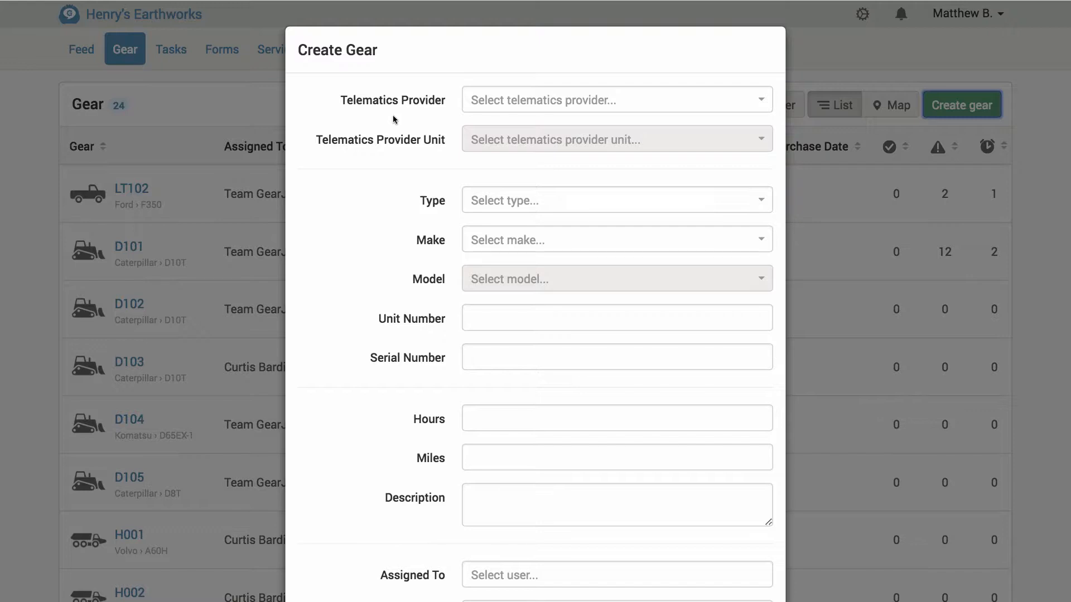
pyautogui.click(749, 109)
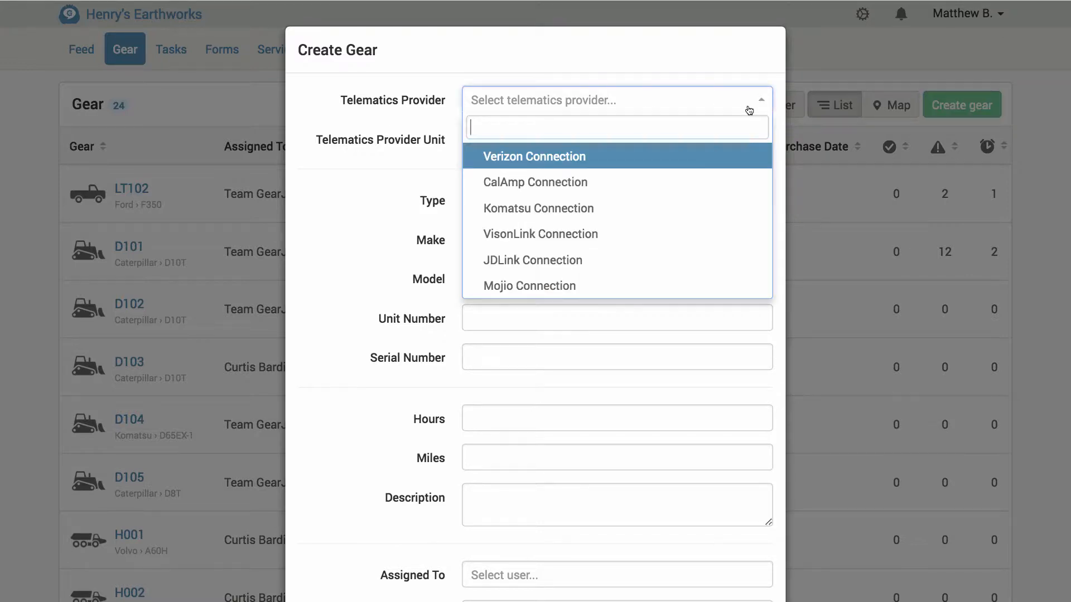
pyautogui.click(549, 233)
pyautogui.click(731, 141)
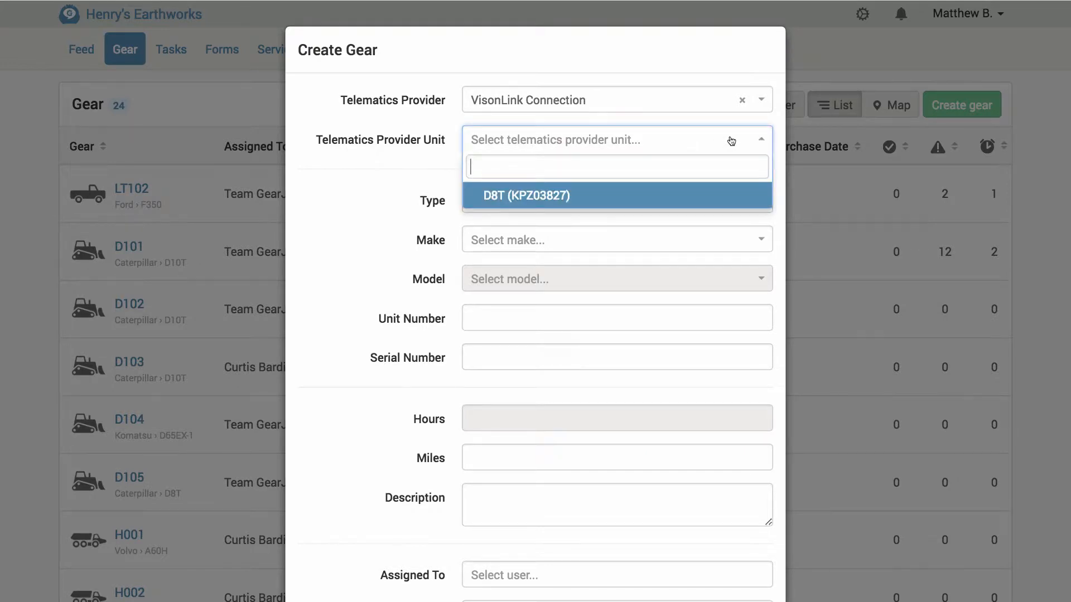
pyautogui.click(609, 198)
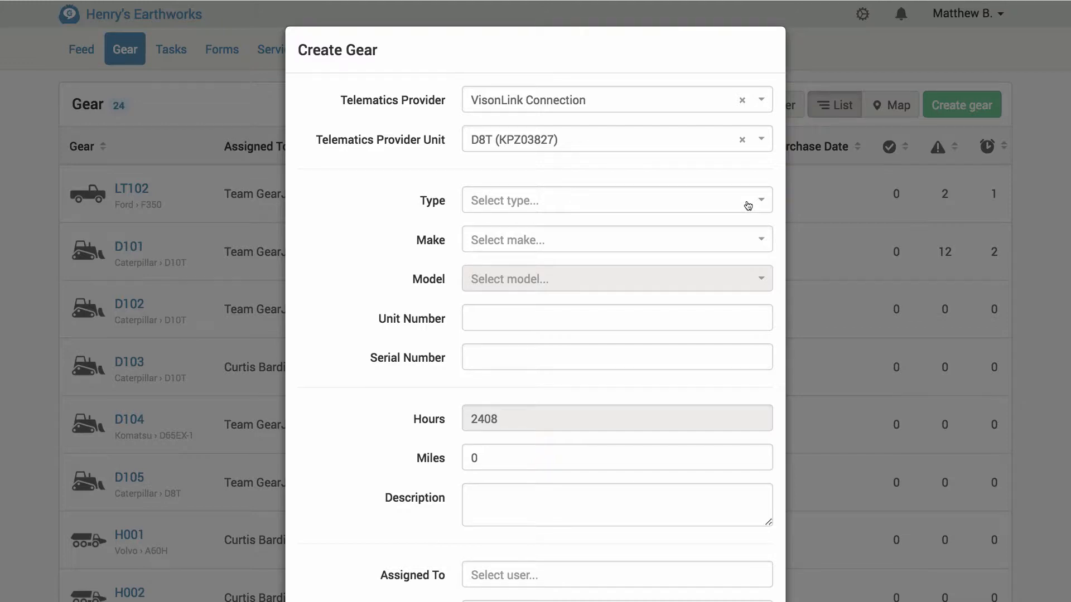
# - Set the new gear's type to Dozer, make to Caterpillar and model to D8T
pyautogui.click(748, 206)
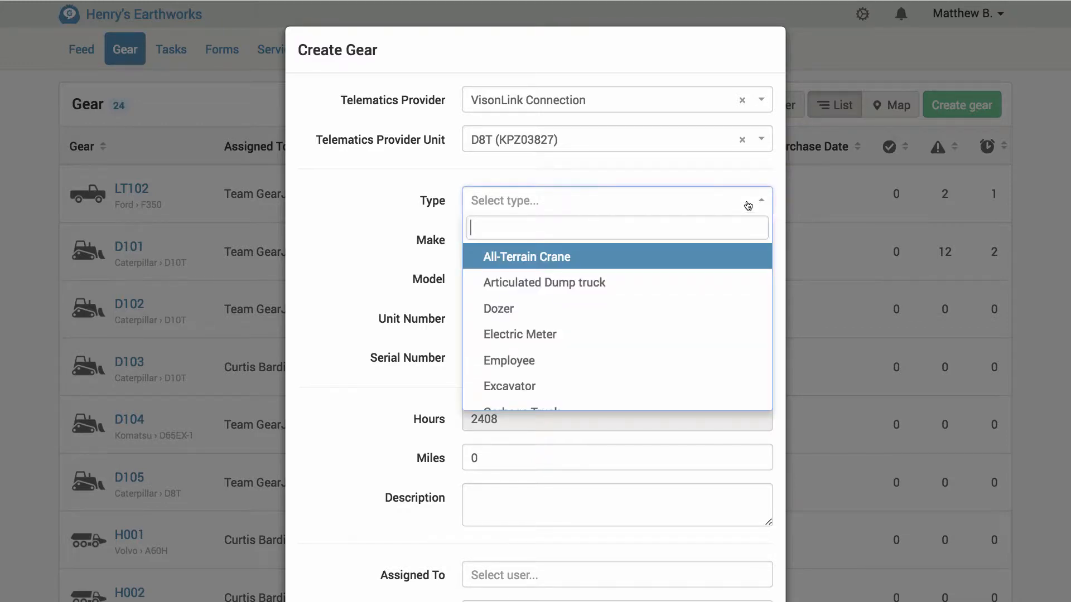
pyautogui.click(639, 309)
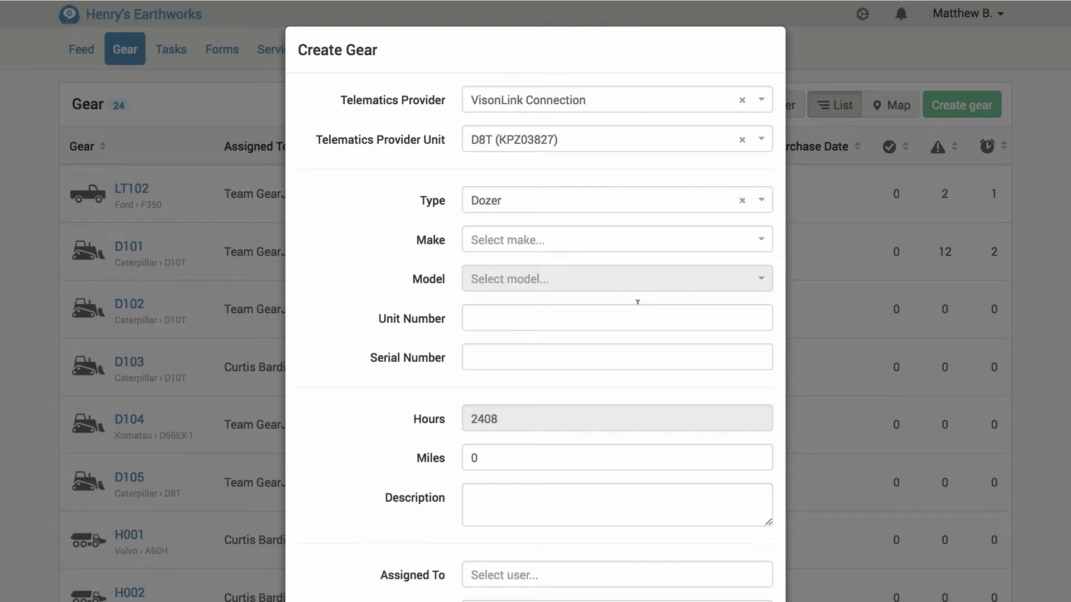
pyautogui.click(720, 242)
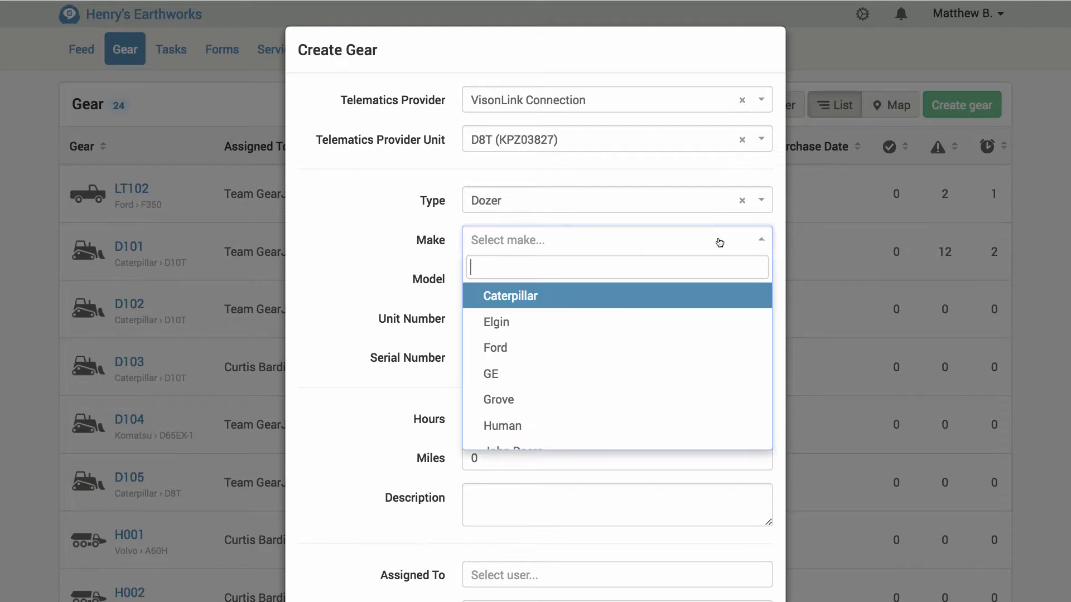
pyautogui.click(661, 302)
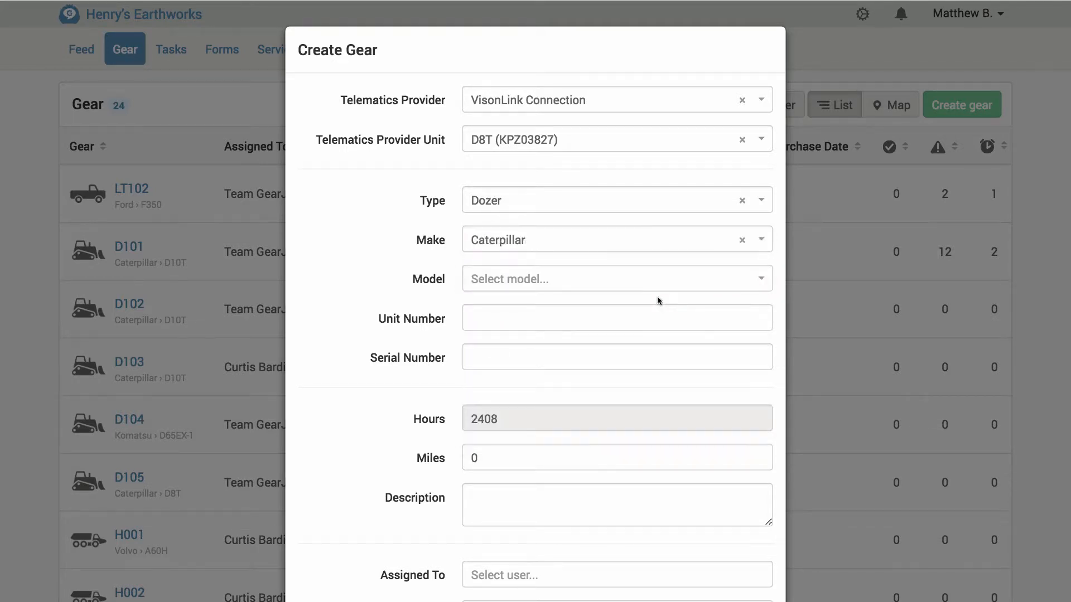
pyautogui.click(732, 279)
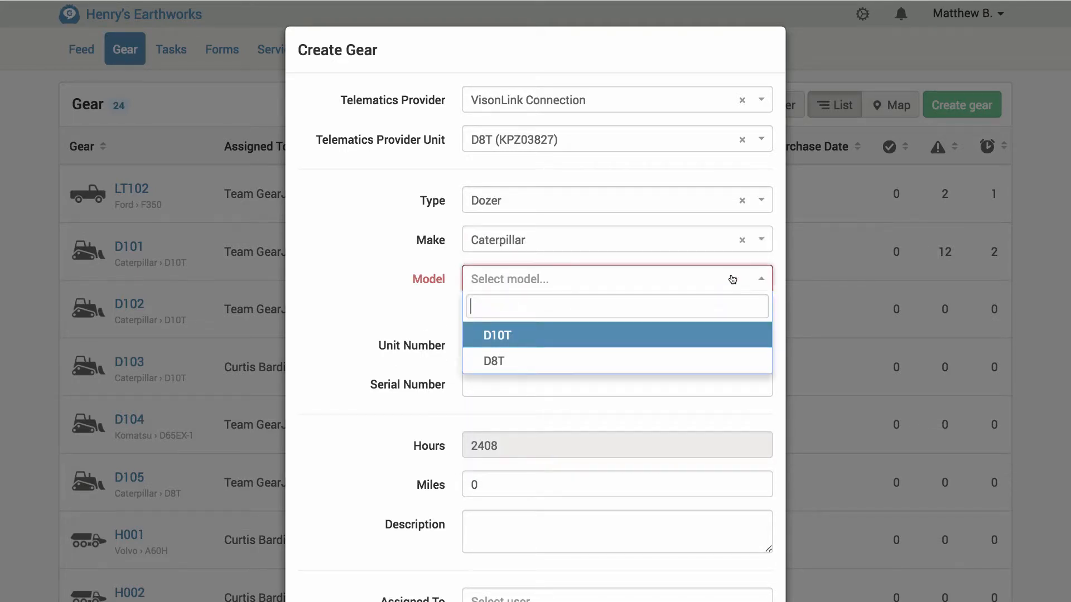
pyautogui.click(608, 359)
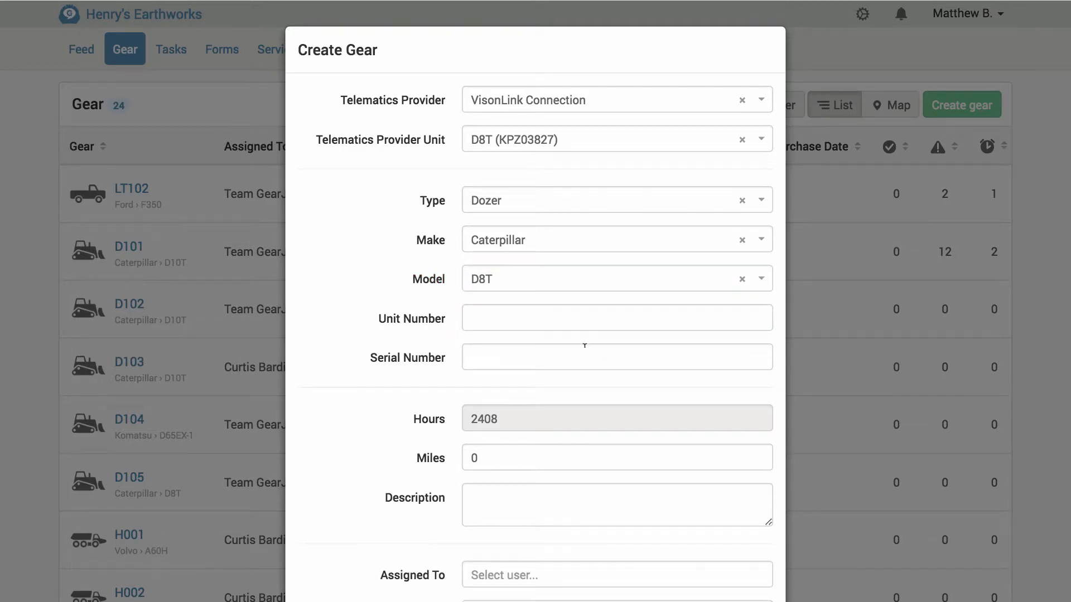
# - Enter TEST-UNIT as the new gear's unit number and 123456 as its serial number
pyautogui.click(512, 319)
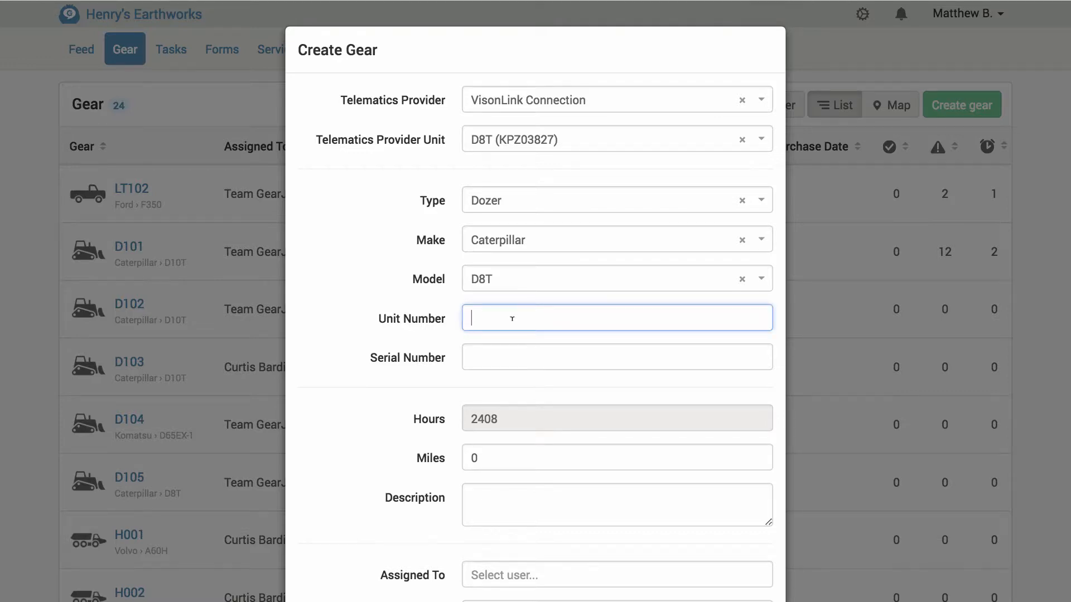
pyautogui.write('TEST-UNIT')
pyautogui.click(472, 357)
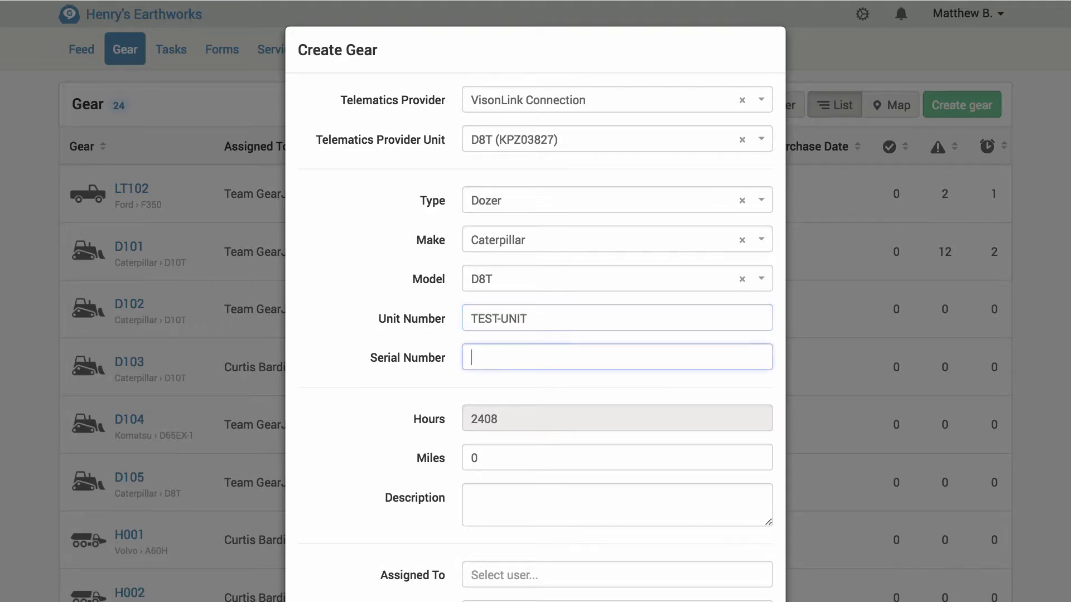
pyautogui.write('123456')
# - Enter the description "Demo Dozer" and create the gear record
pyautogui.press('Tab')
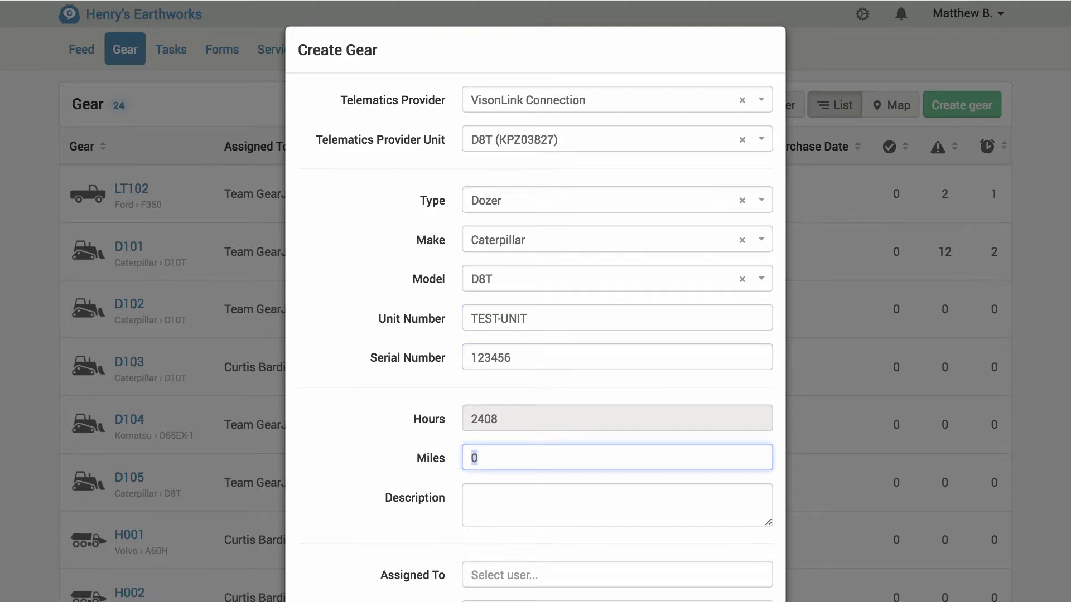
pyautogui.press('Tab')
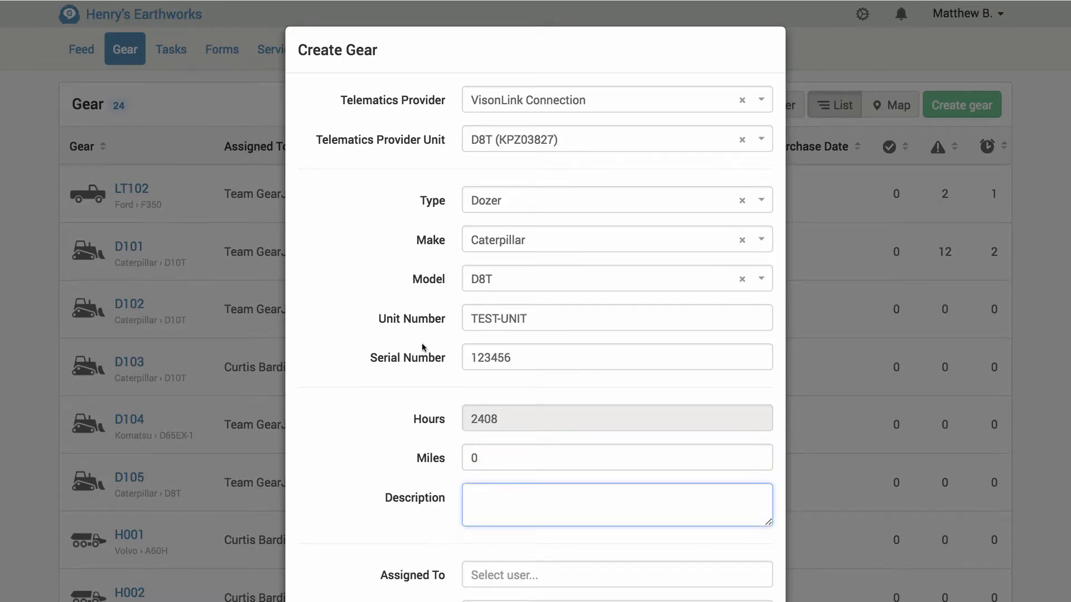
pyautogui.scroll(-2, 422, 347)
pyautogui.scroll(-2, 422, 347)
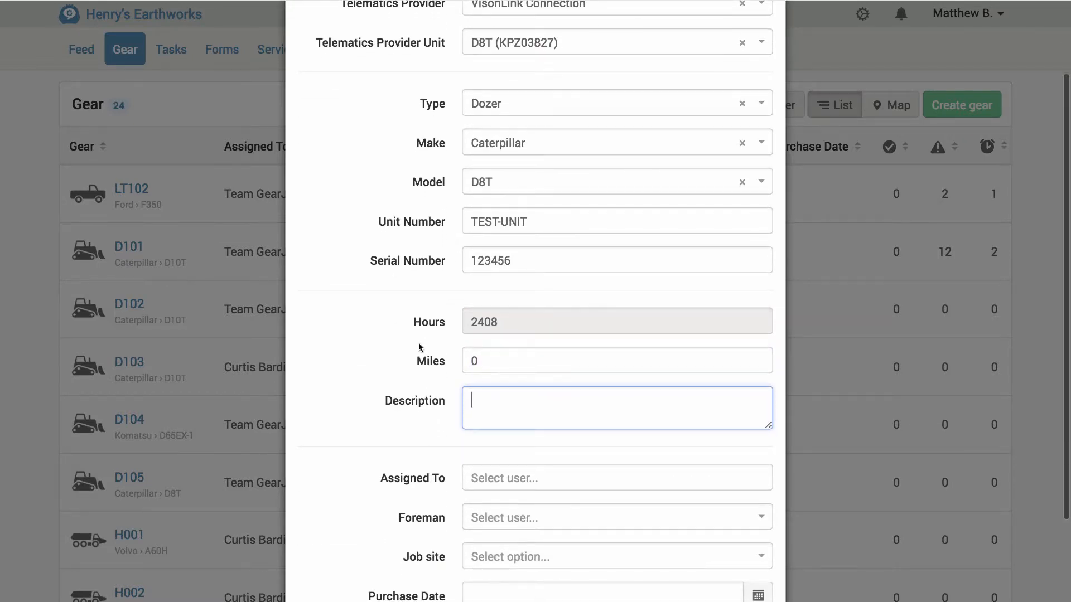
pyautogui.scroll(-1, 421, 348)
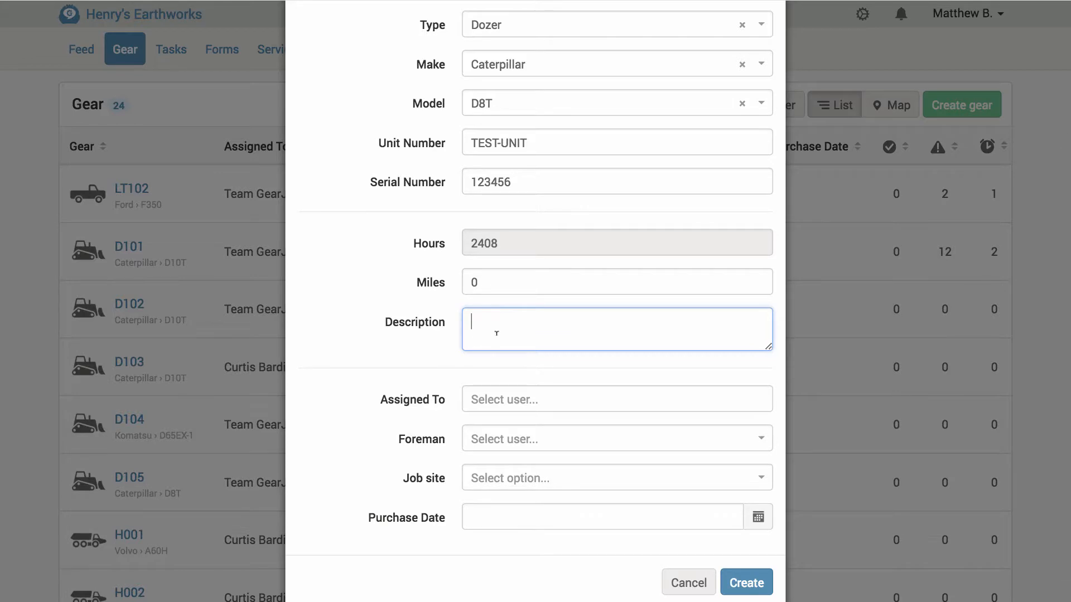
pyautogui.write('Demo Dozer')
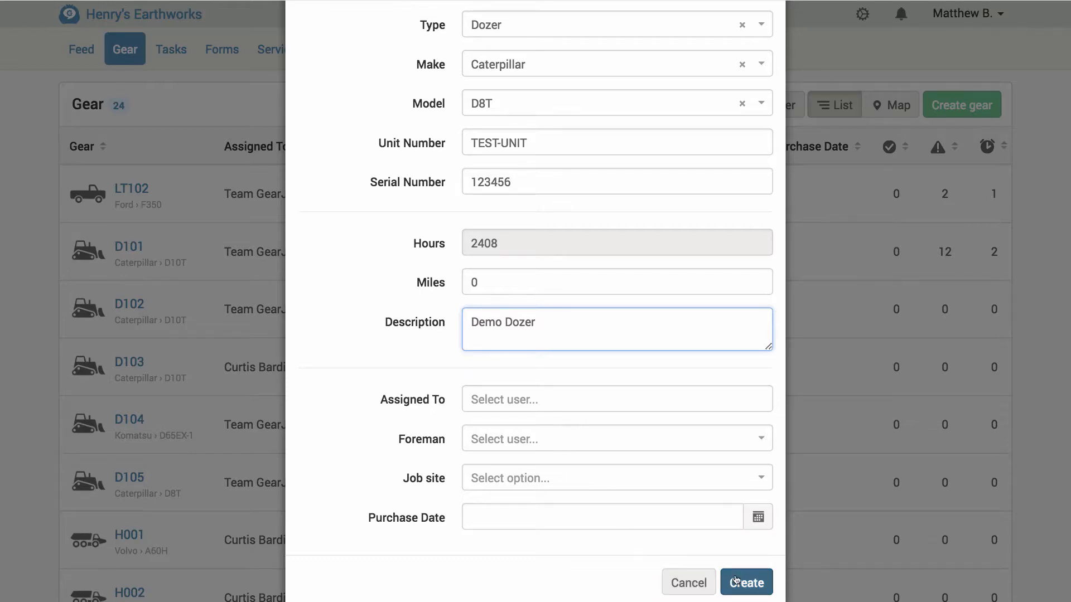
pyautogui.scroll(-1, 738, 580)
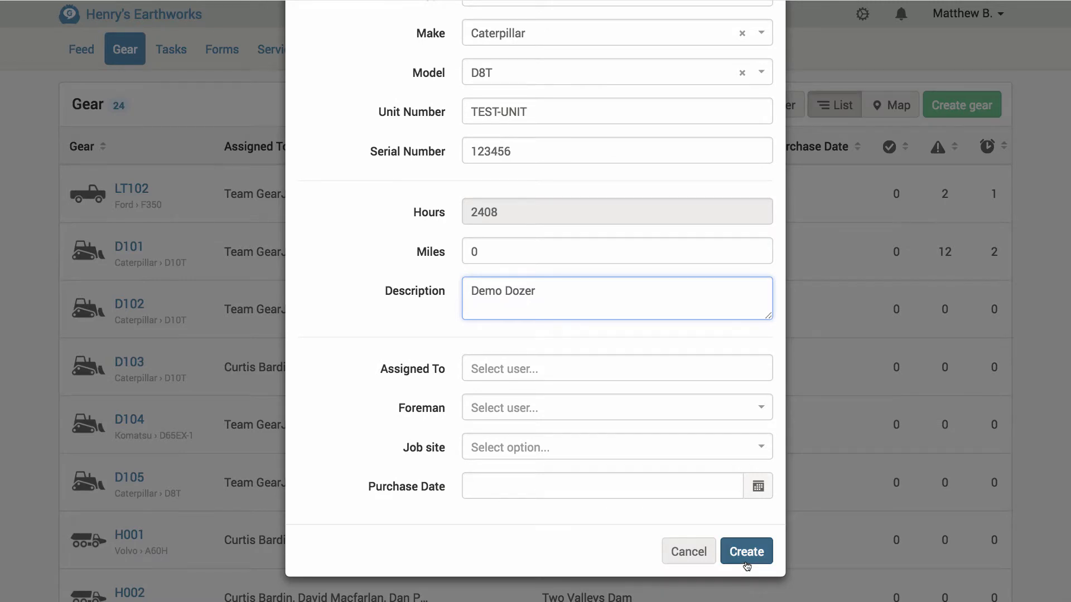
pyautogui.click(747, 552)
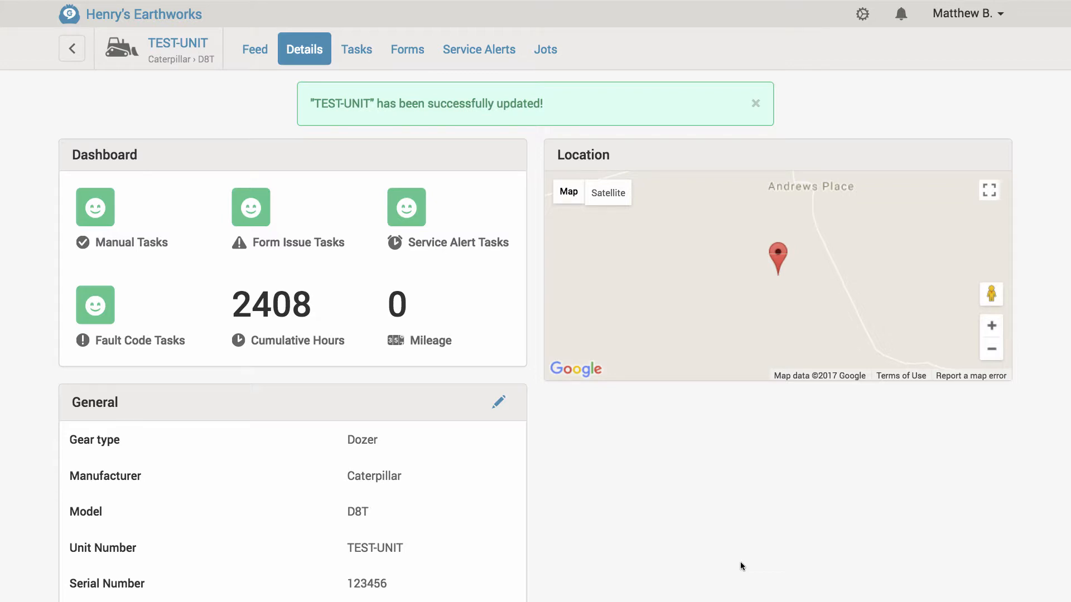
# - Review the editable general details of TEST-UNIT and close them without saving
pyautogui.click(502, 409)
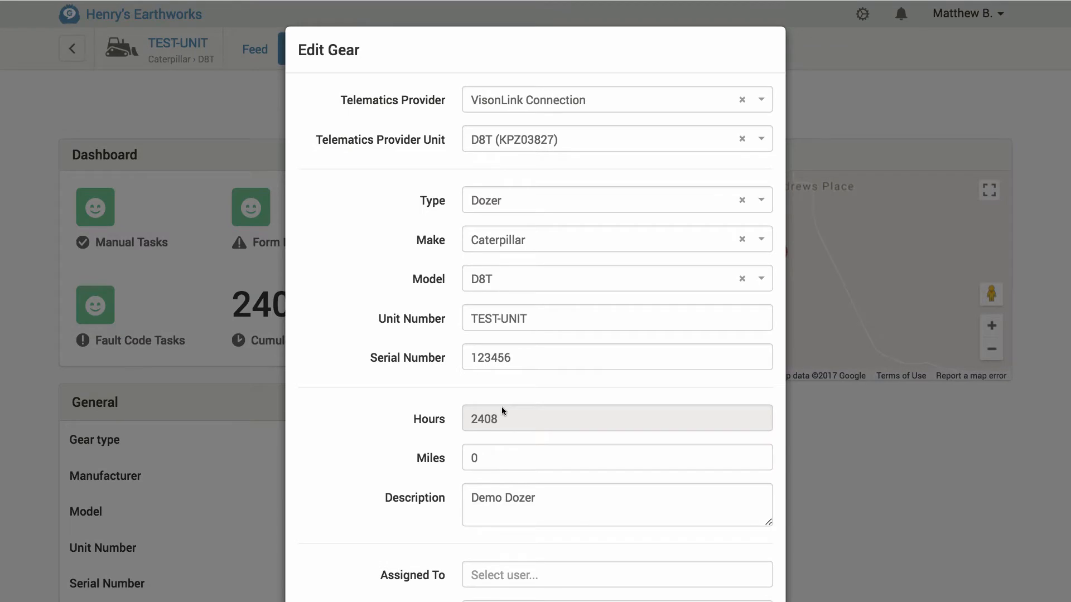
pyautogui.scroll(-4, 502, 411)
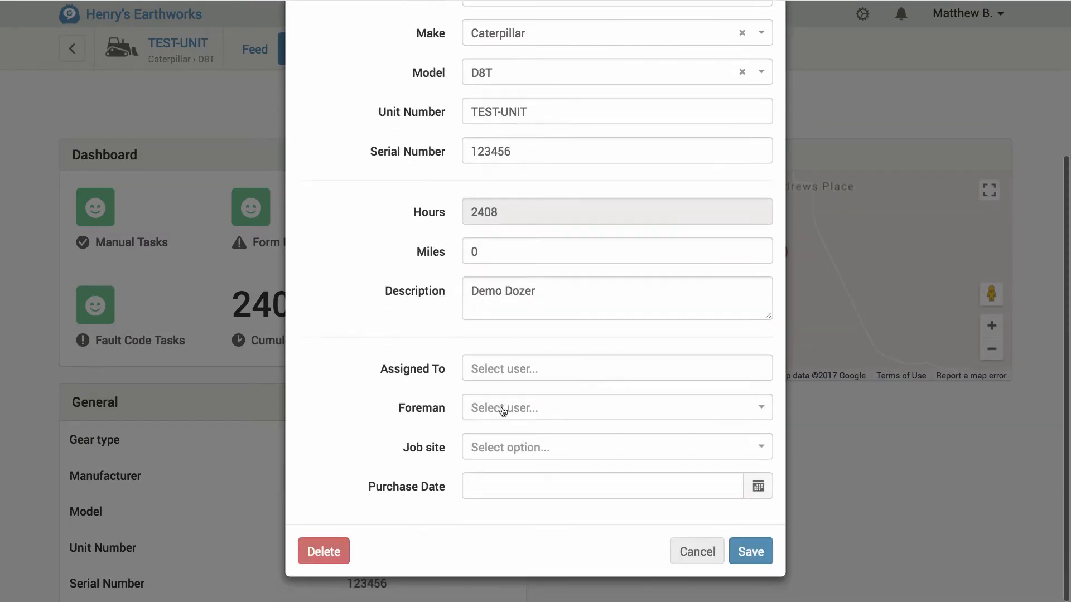
pyautogui.click(698, 563)
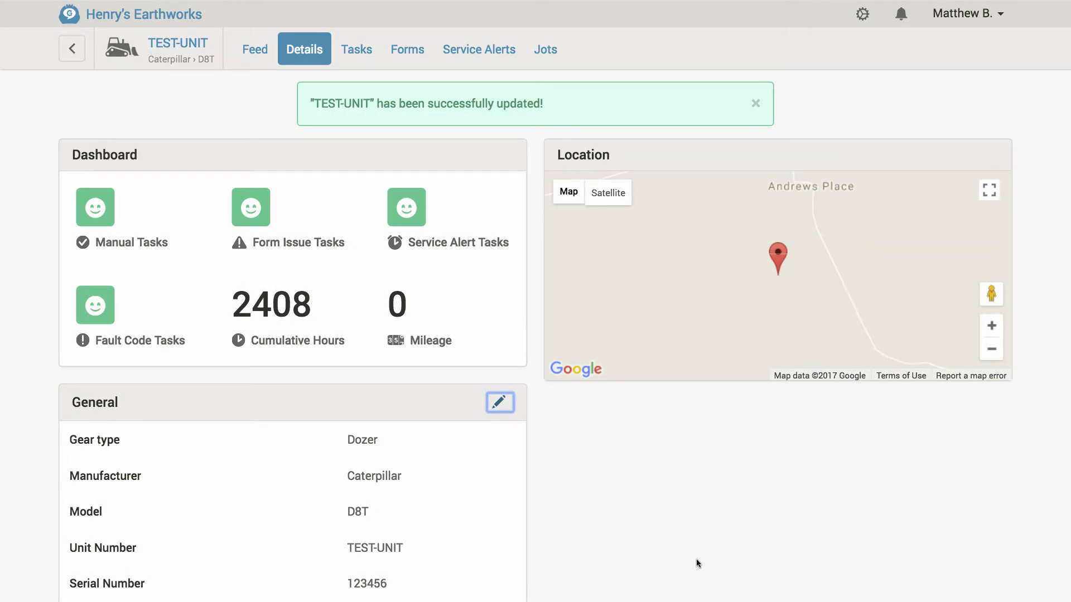
# - Return to the gear list, open the LT102 truck, and view its tasks, form submissions, jots and service alerts
pyautogui.click(72, 49)
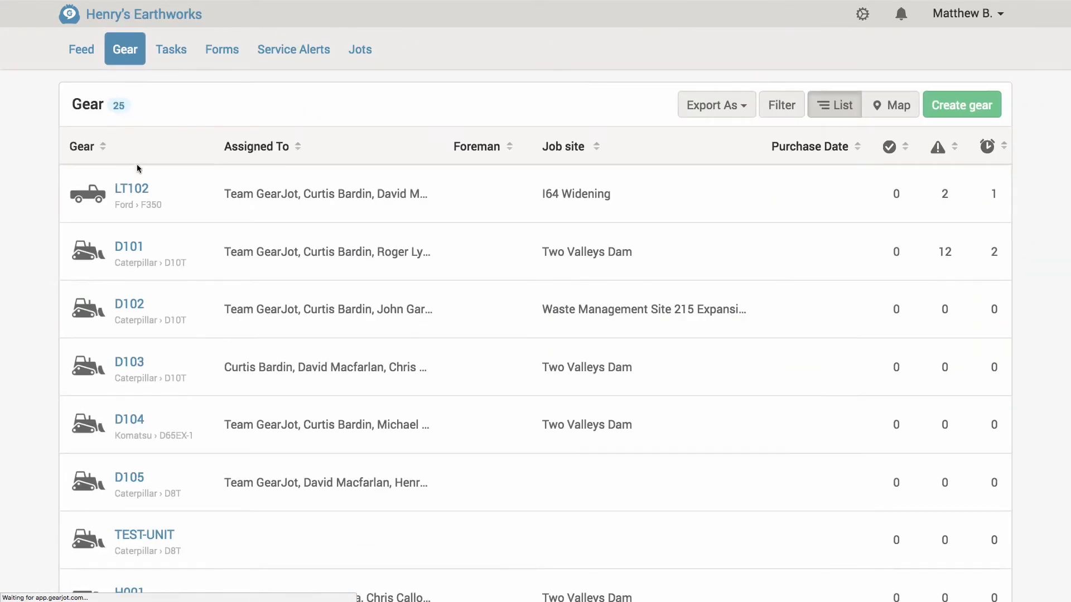
pyautogui.click(132, 190)
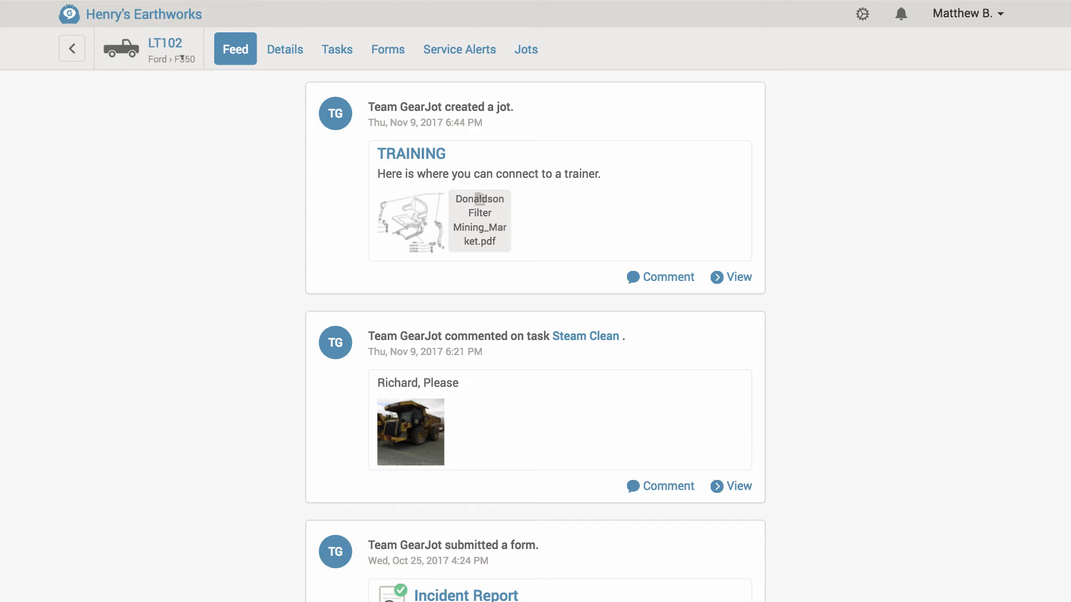
pyautogui.click(338, 62)
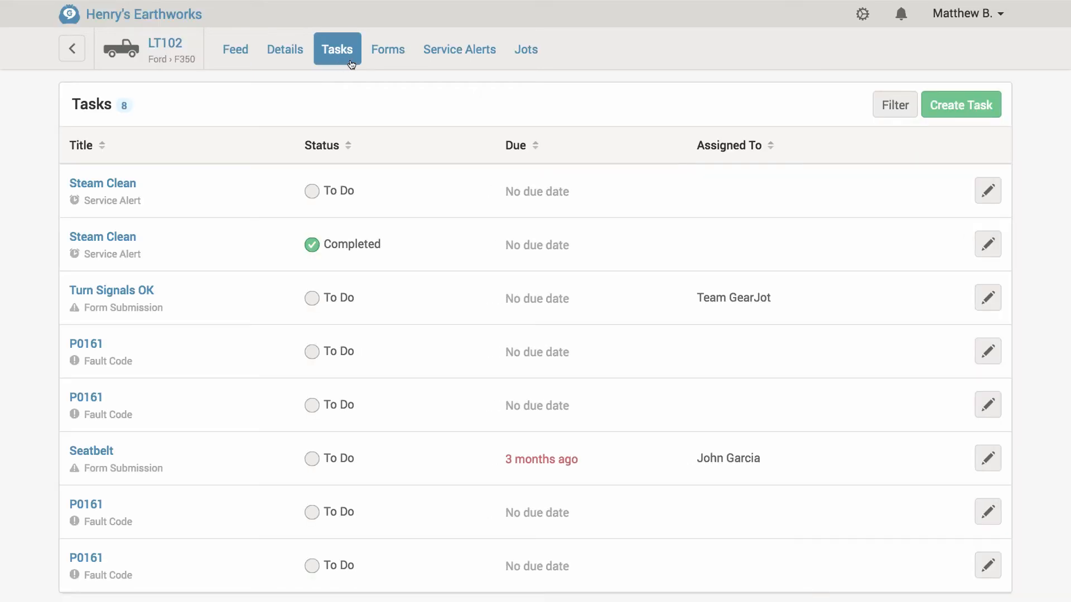
pyautogui.click(389, 60)
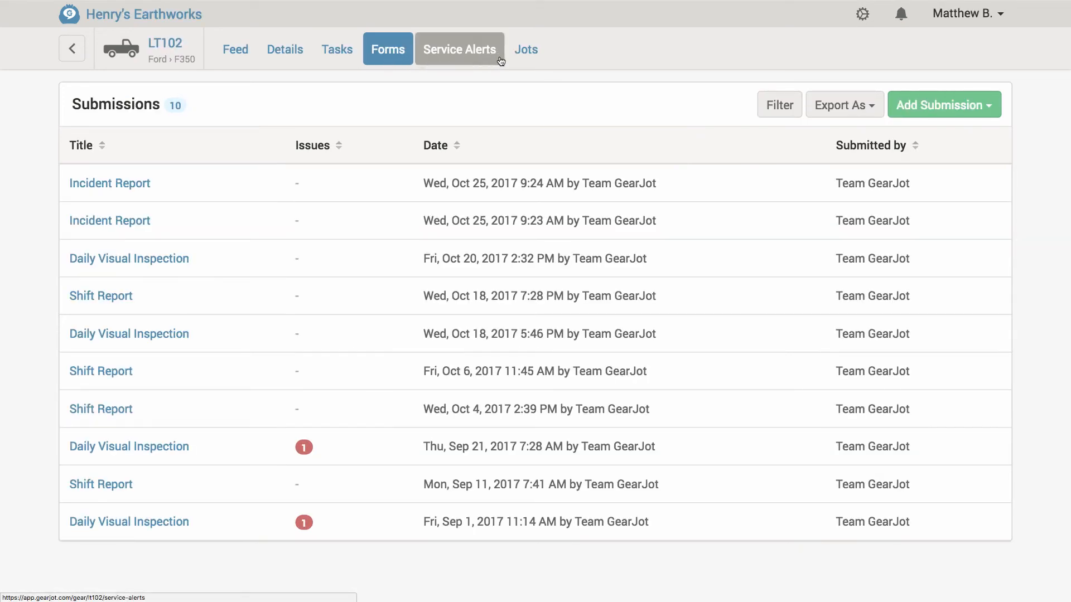
pyautogui.click(526, 61)
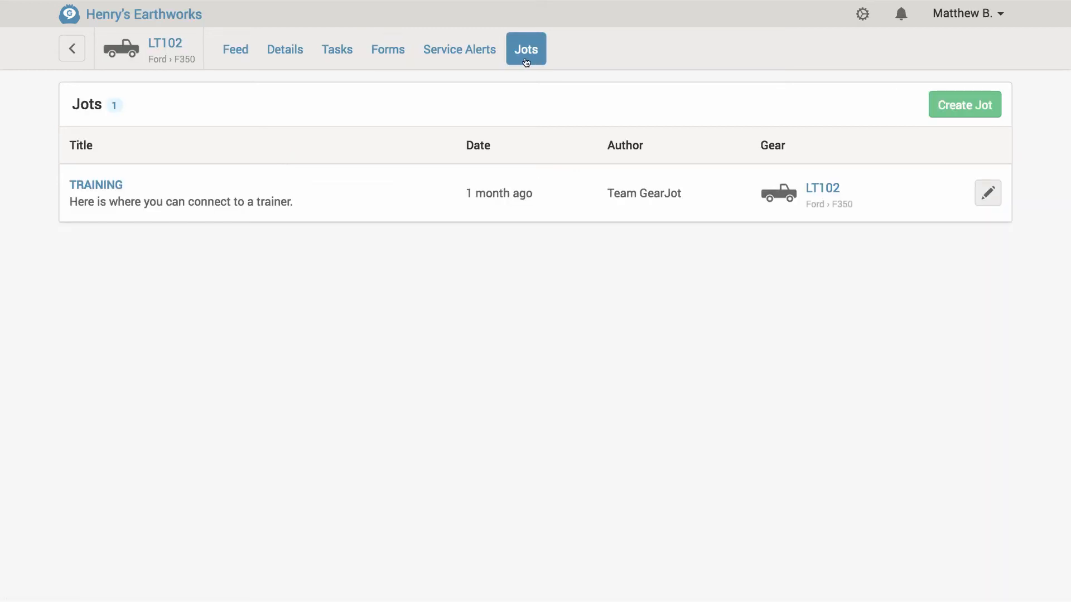
pyautogui.click(456, 63)
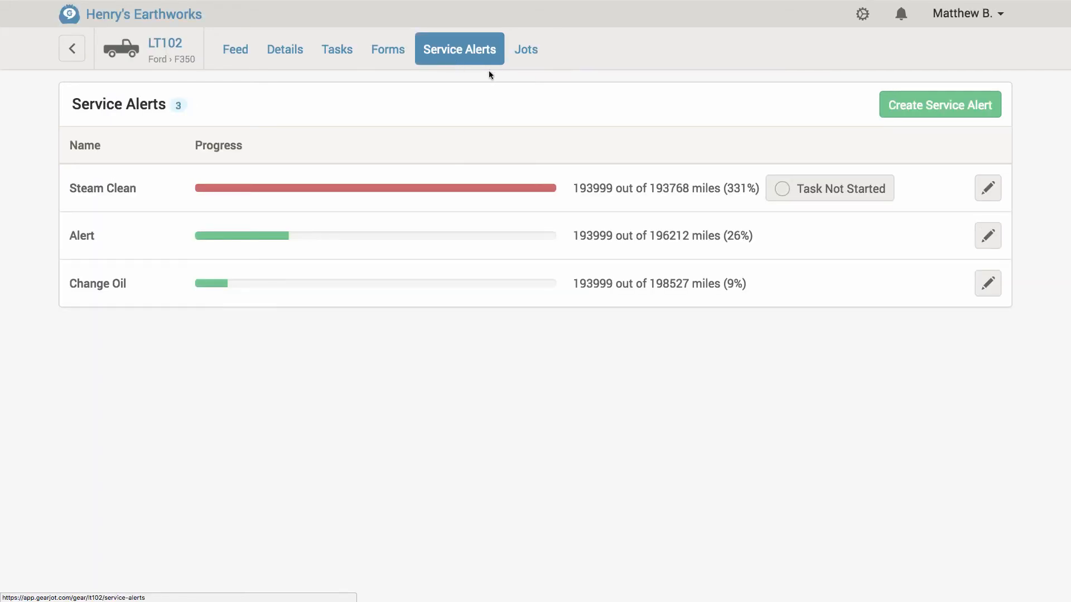